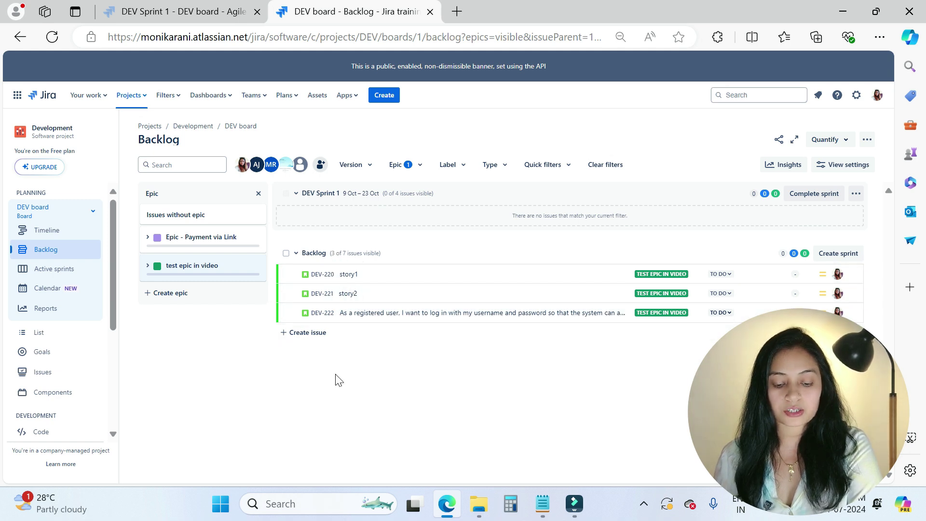
Create the Task 'testing task 1' (DEV-223) in the backlog and open its details
click(313, 339)
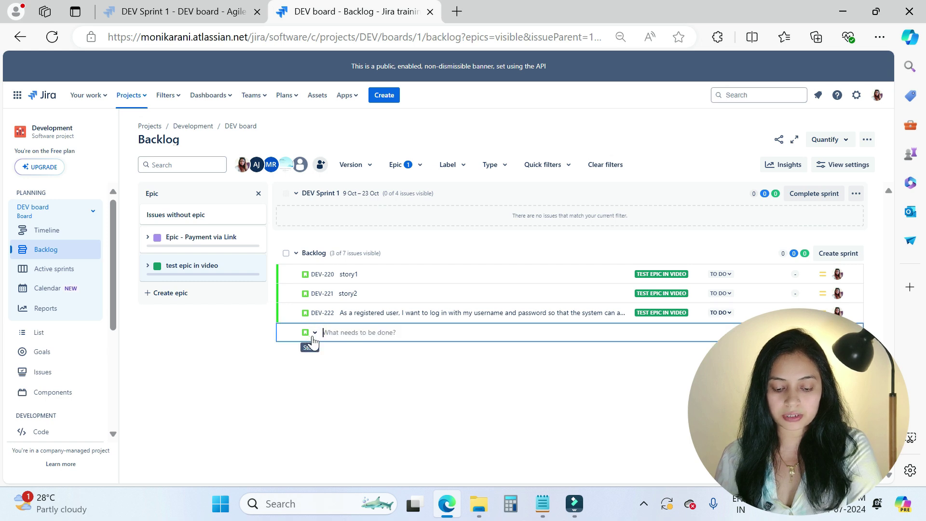
click(315, 333)
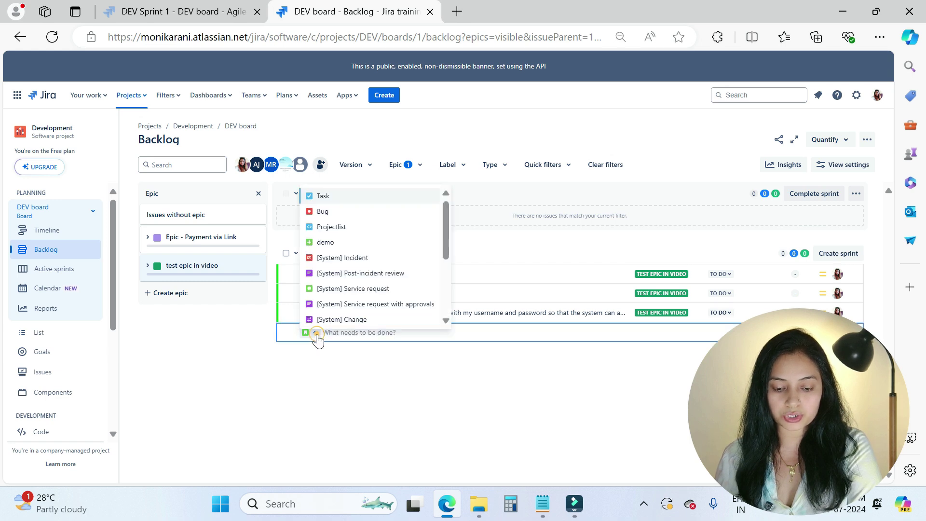
click(323, 196)
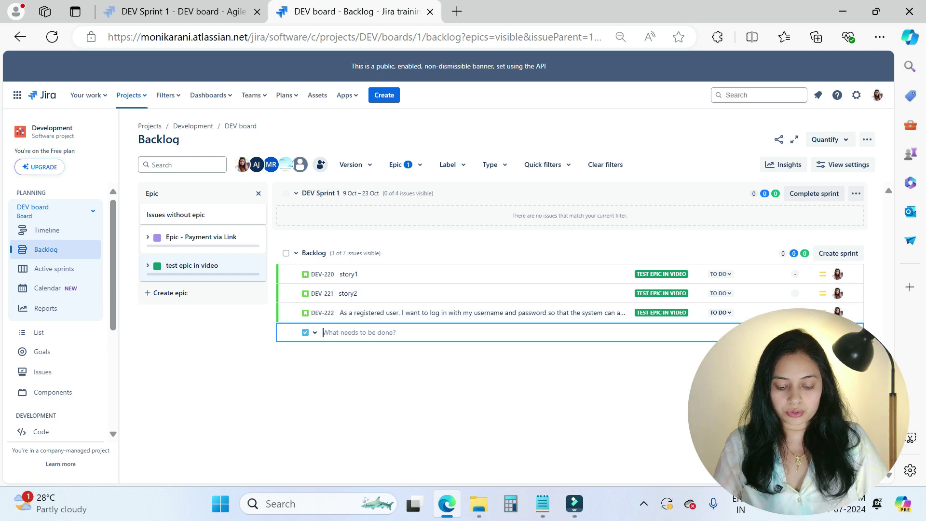
text(testi)
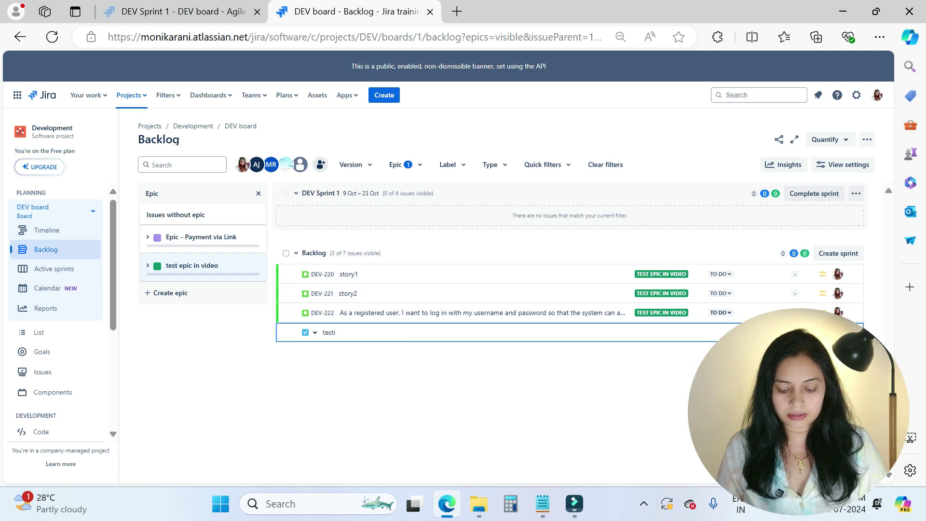
text(ng task 1)
key(Return)
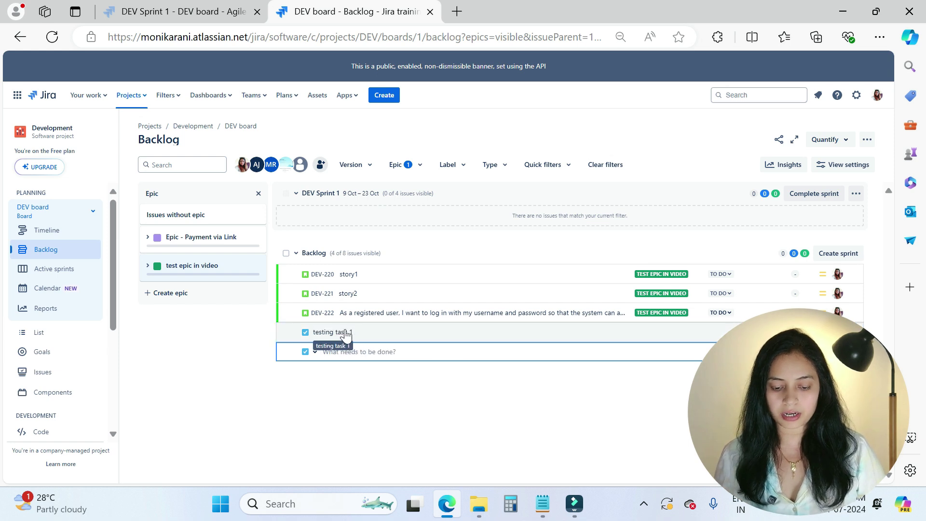
click(337, 337)
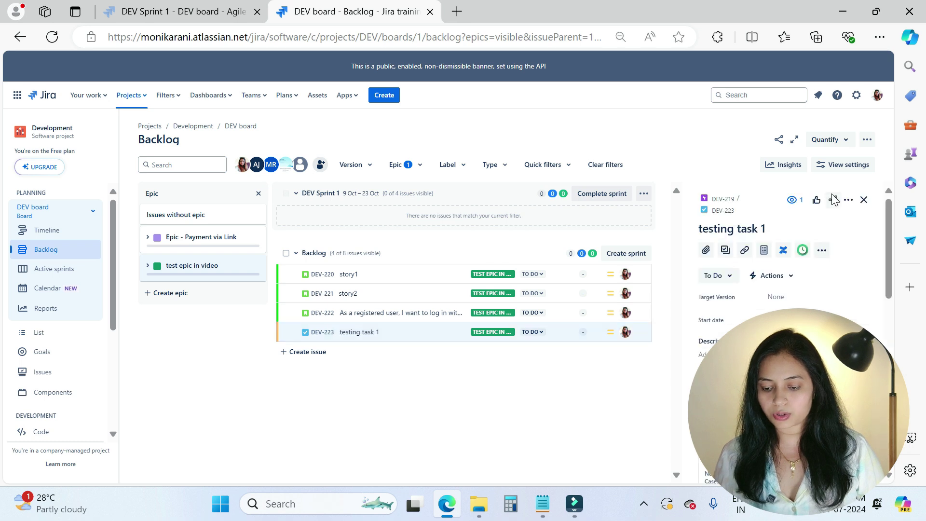
scroll(781, 289, down, 5)
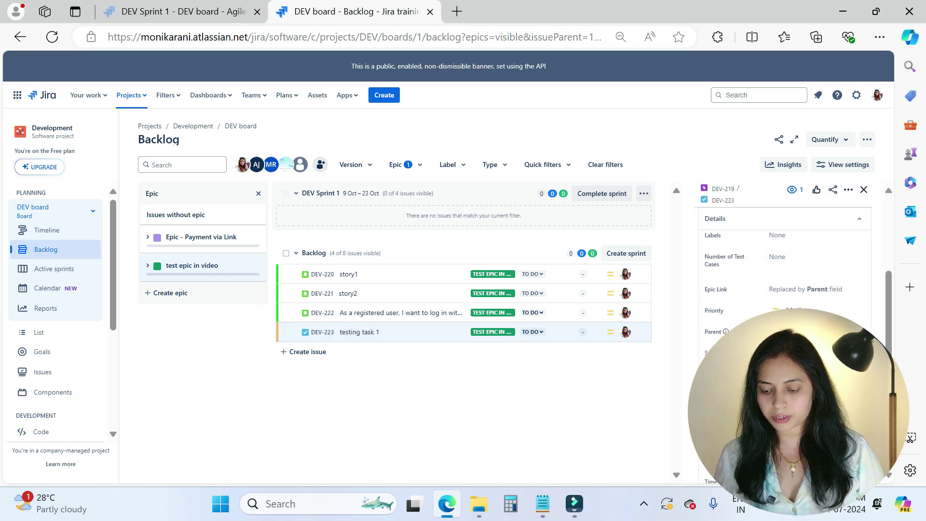
scroll(782, 290, up, 5)
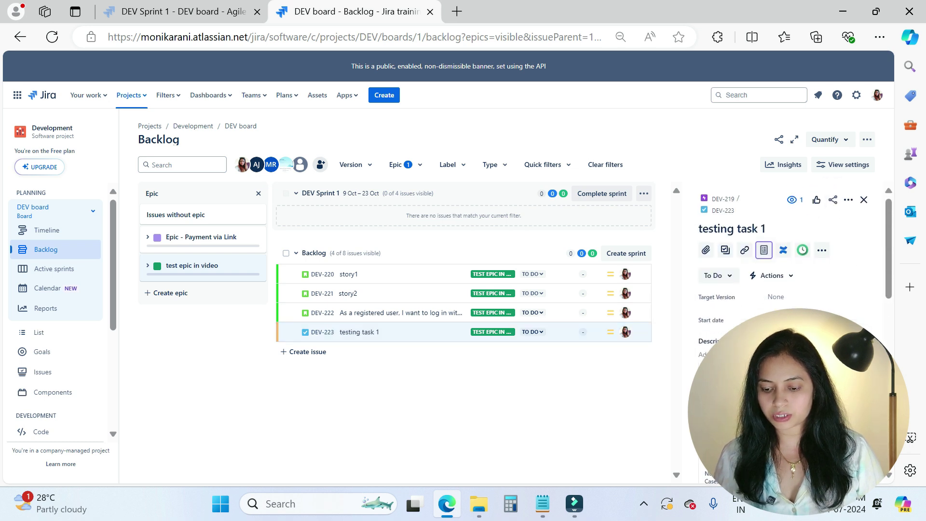
Open DEV-223 as a full page and start its description 'this is my first testing task.'
click(720, 201)
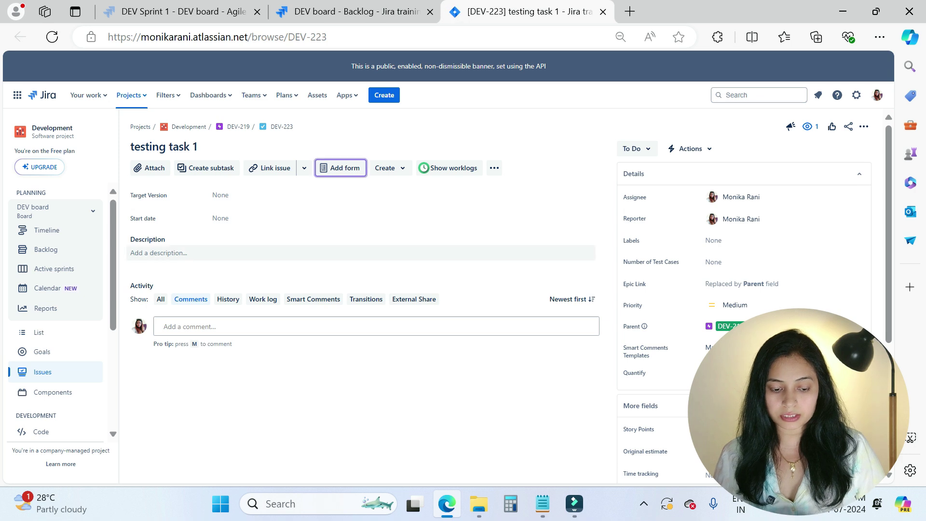
click(168, 250)
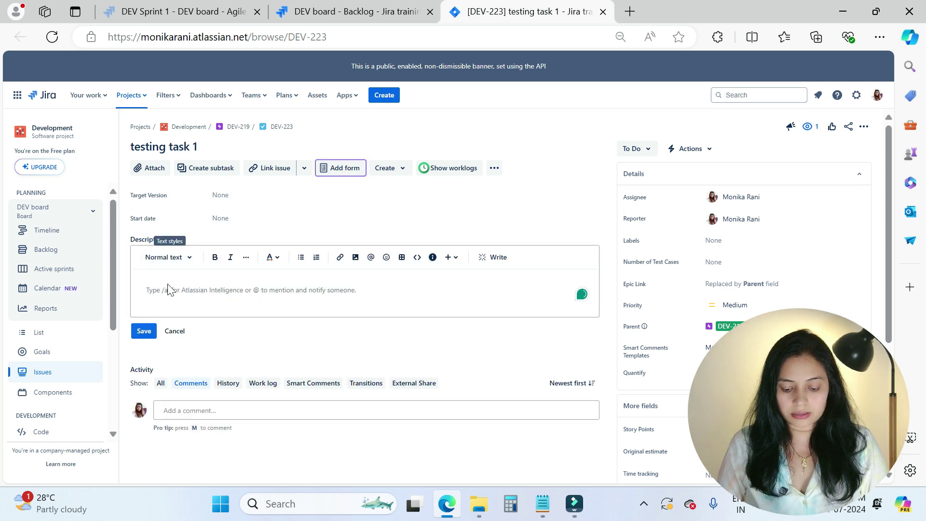
text(this is th)
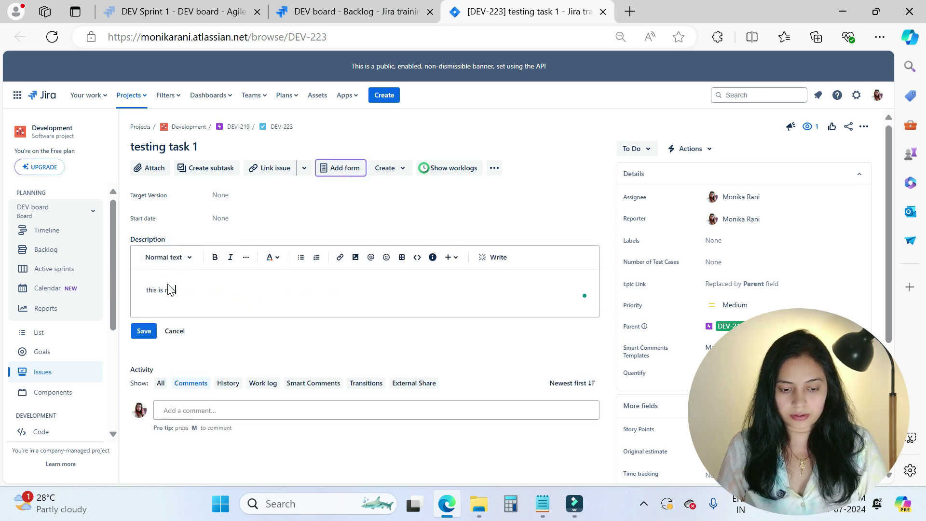
text(e first testing task)
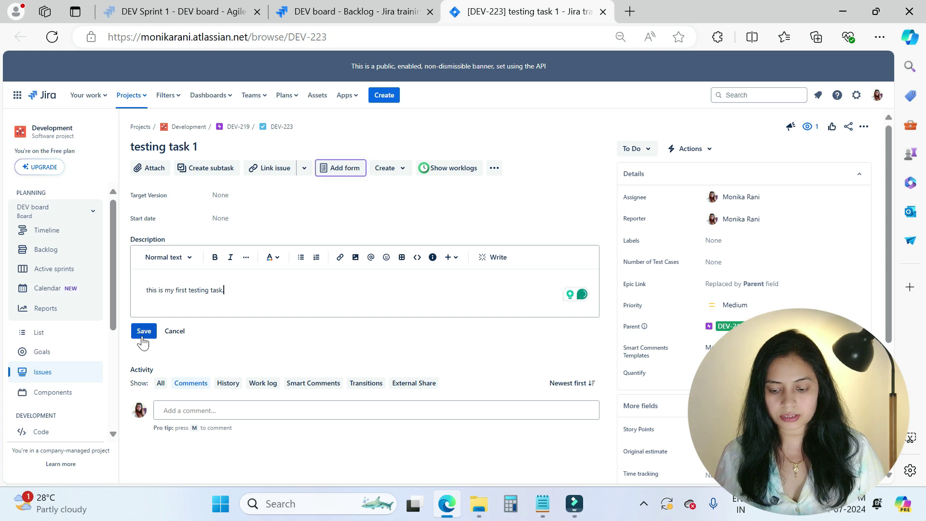
Save the description and add the labels business-form and sample-space to DEV-223
click(143, 333)
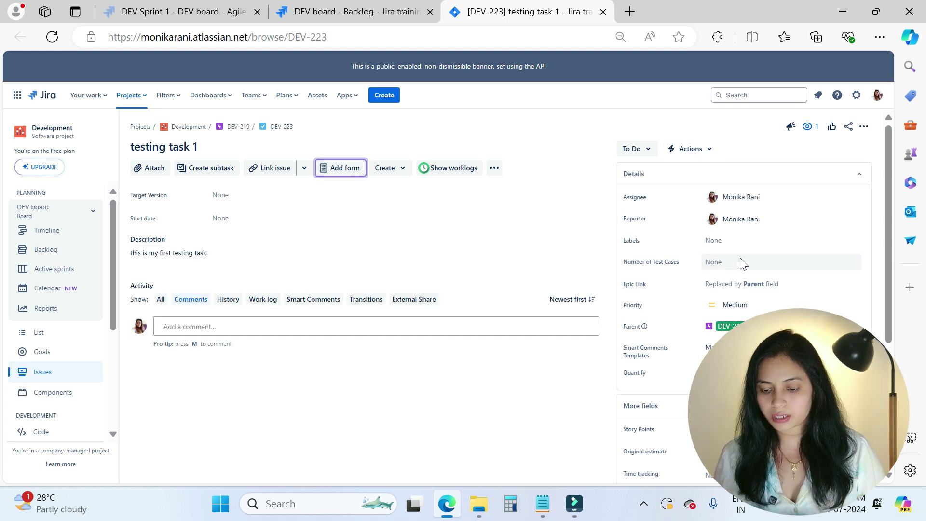
click(720, 241)
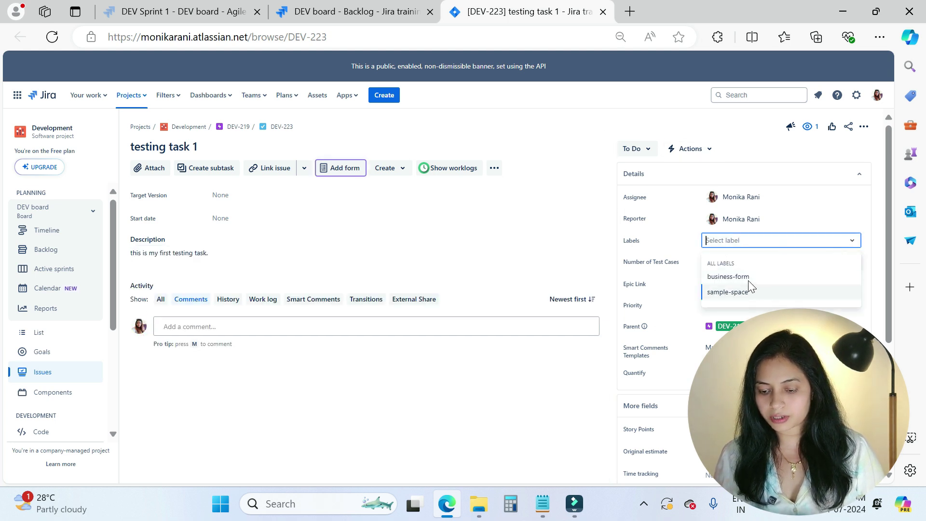
click(808, 277)
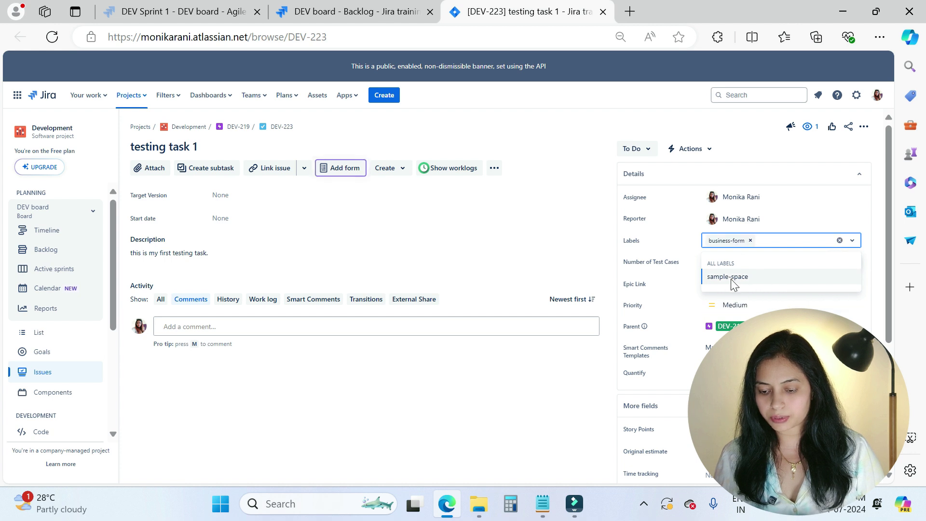
click(753, 281)
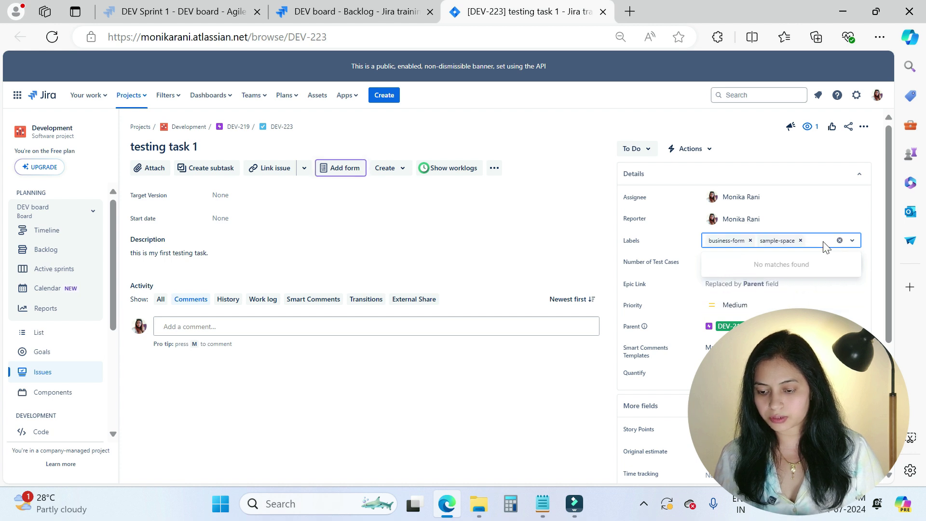
click(870, 217)
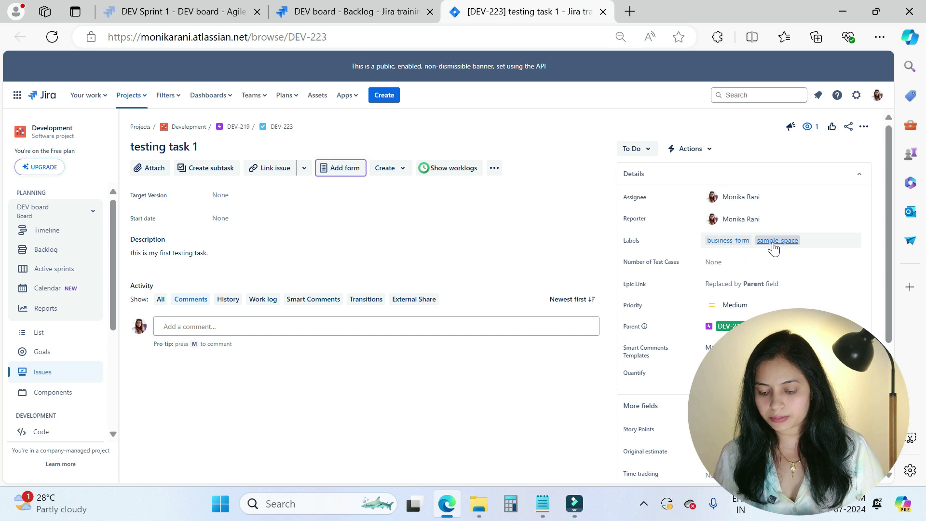
Add 'testing' as a new third label and save the labels
click(823, 247)
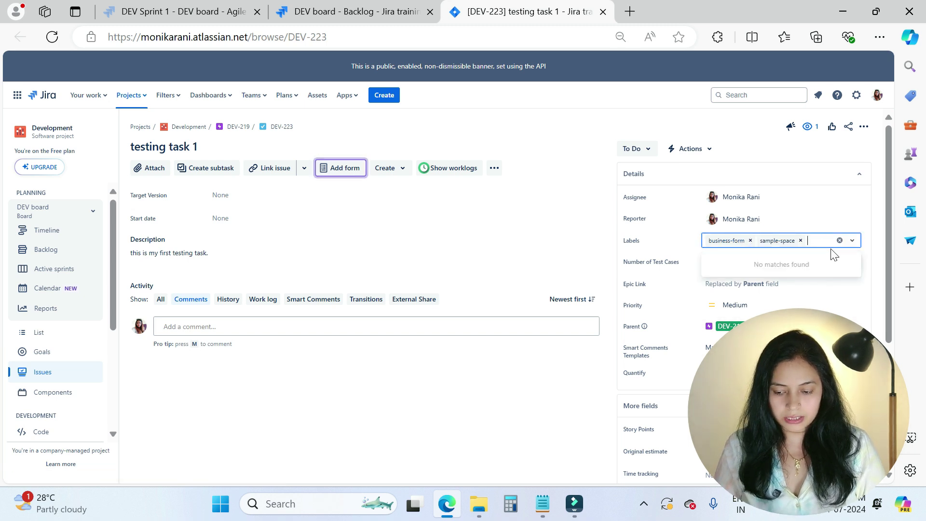
text(testing)
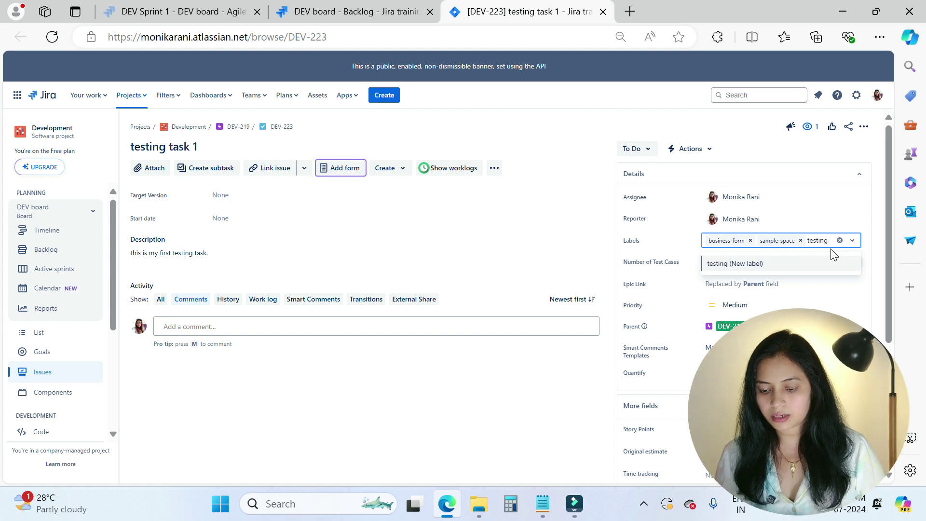
click(795, 266)
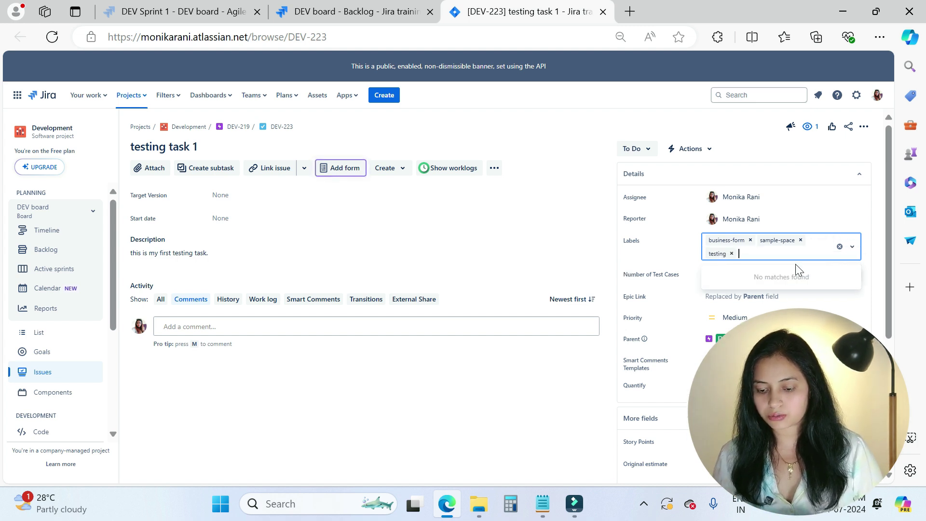
click(823, 161)
scroll(823, 161, down, 2)
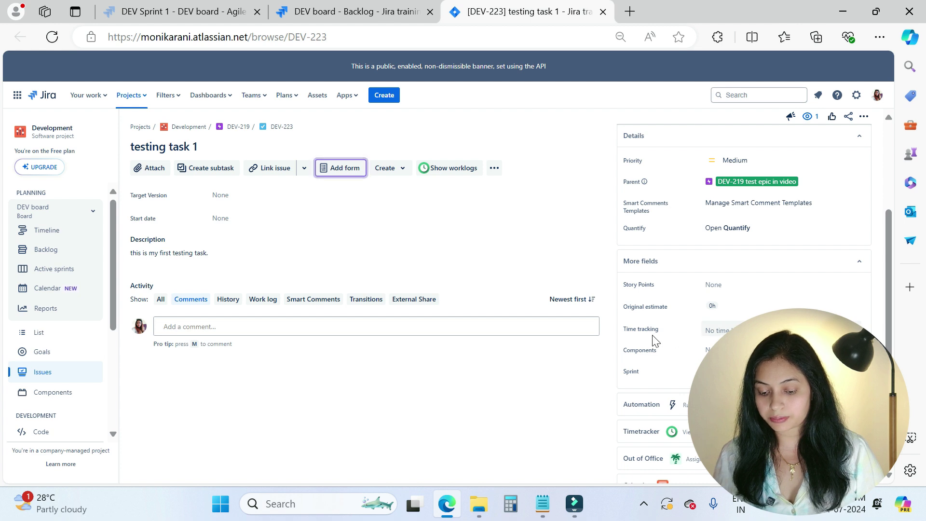
scroll(649, 340, down, 1)
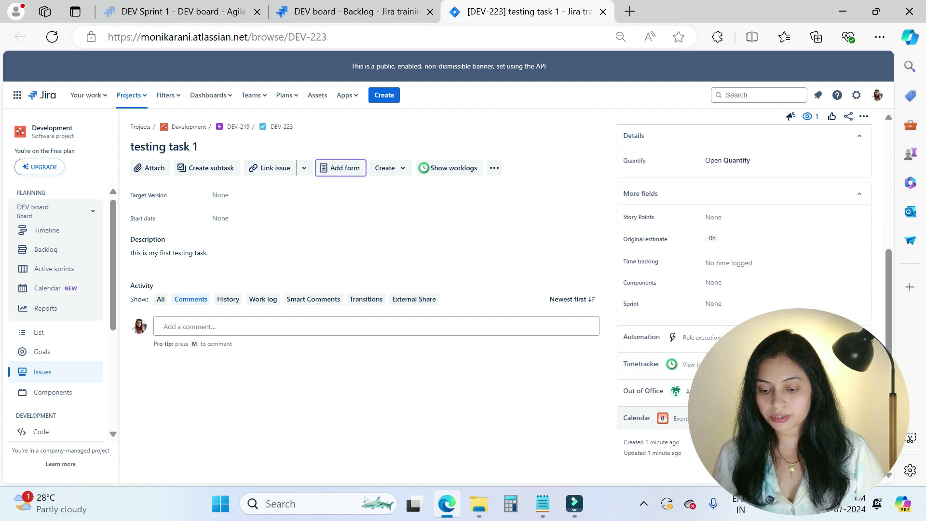
scroll(720, 229, up, 2)
scroll(719, 229, up, 1)
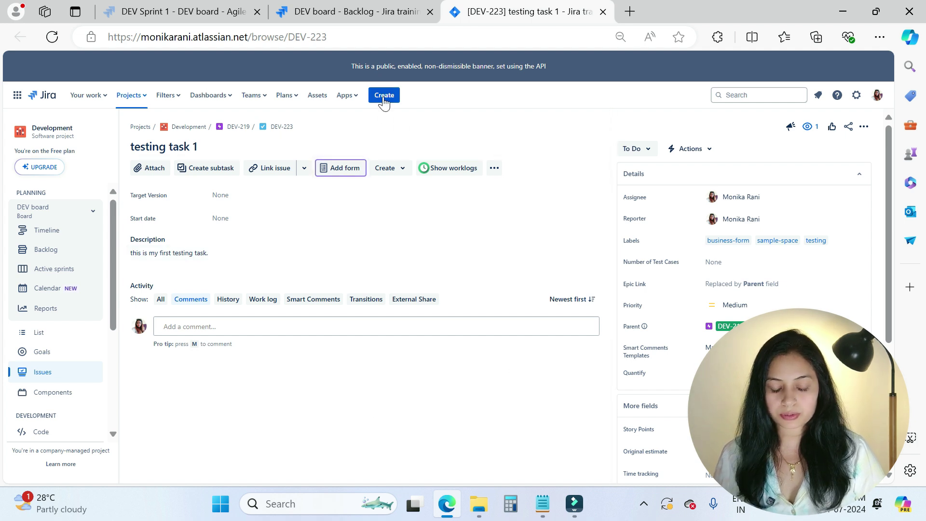
Start a new Task 'testing 2 task' with its summary copied into the description
click(381, 95)
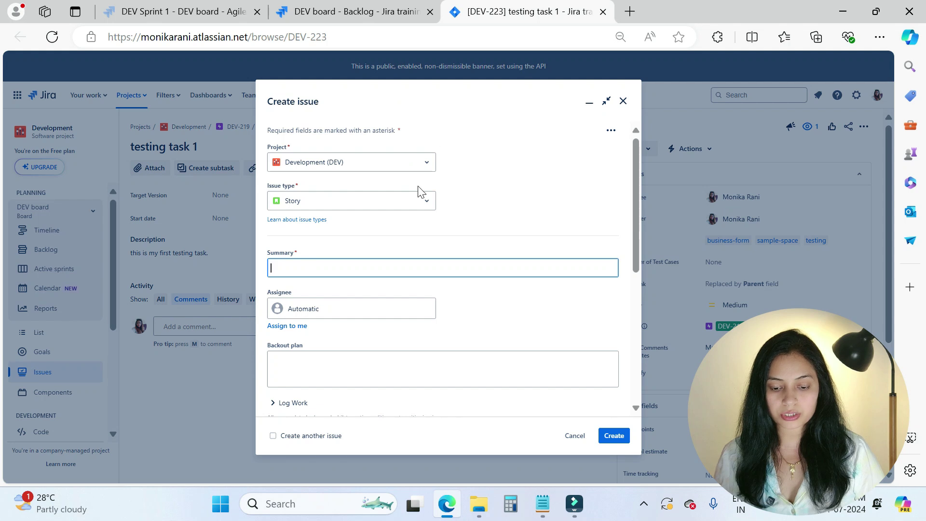
click(417, 206)
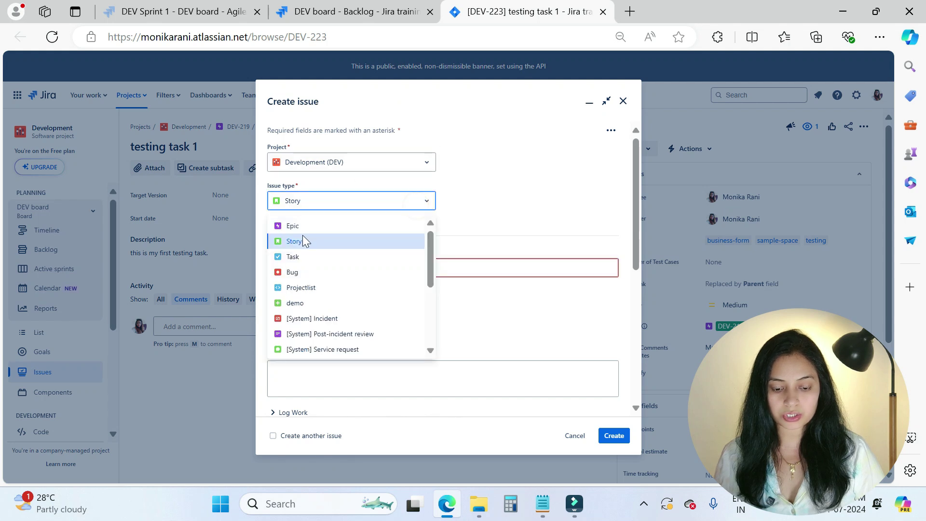
click(300, 262)
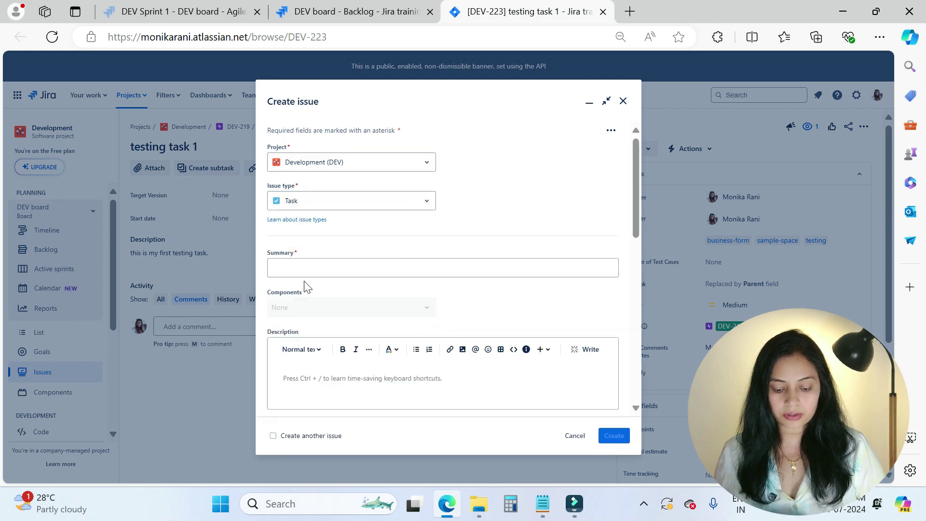
click(300, 267)
text(est)
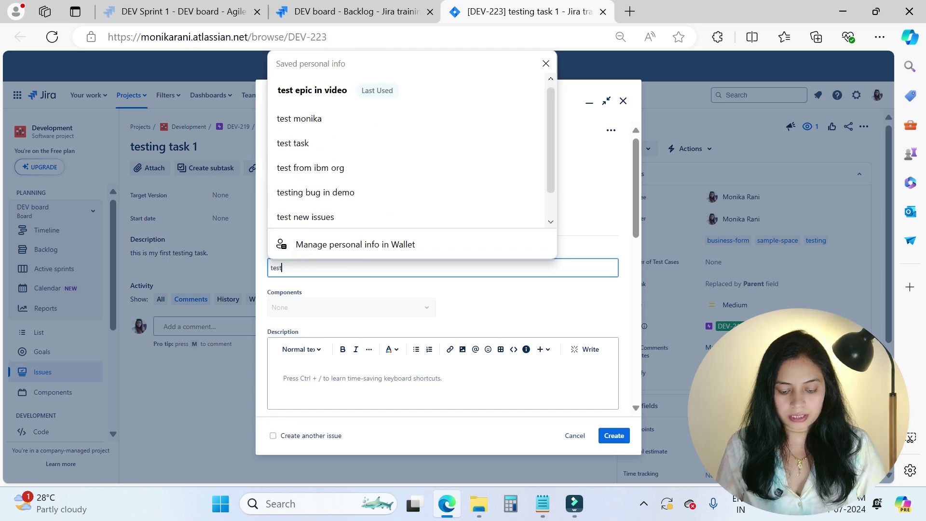
text(ing 2 tas)
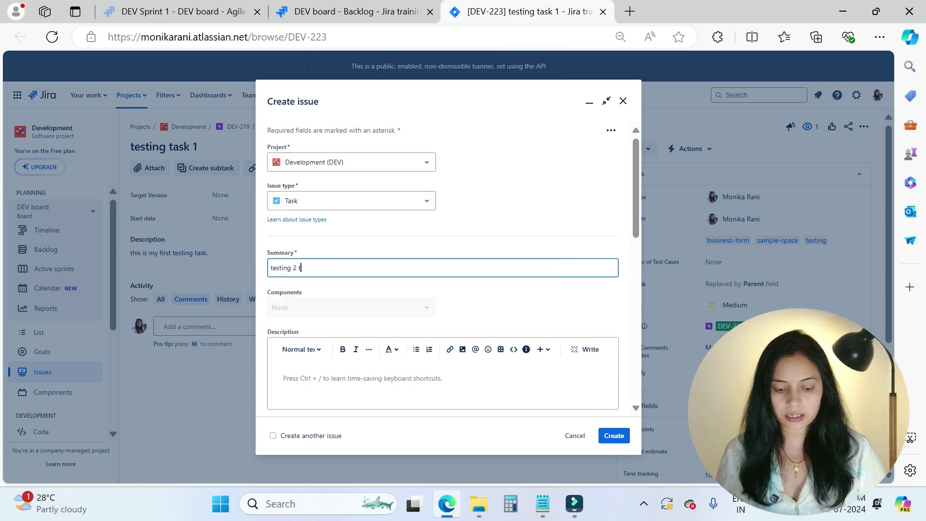
text(k)
scroll(317, 271, down, 2)
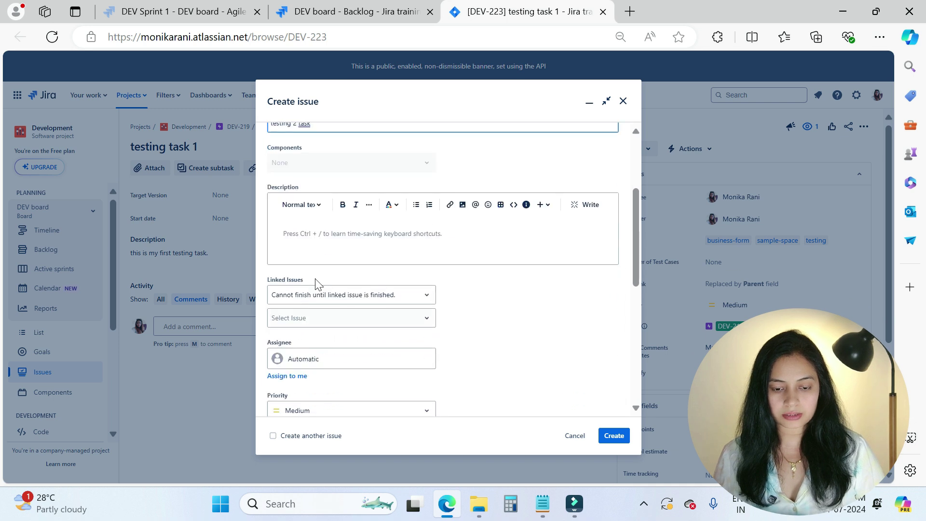
scroll(329, 140, up, 1)
drag(330, 195, 263, 205)
key(ctrl+c)
click(300, 304)
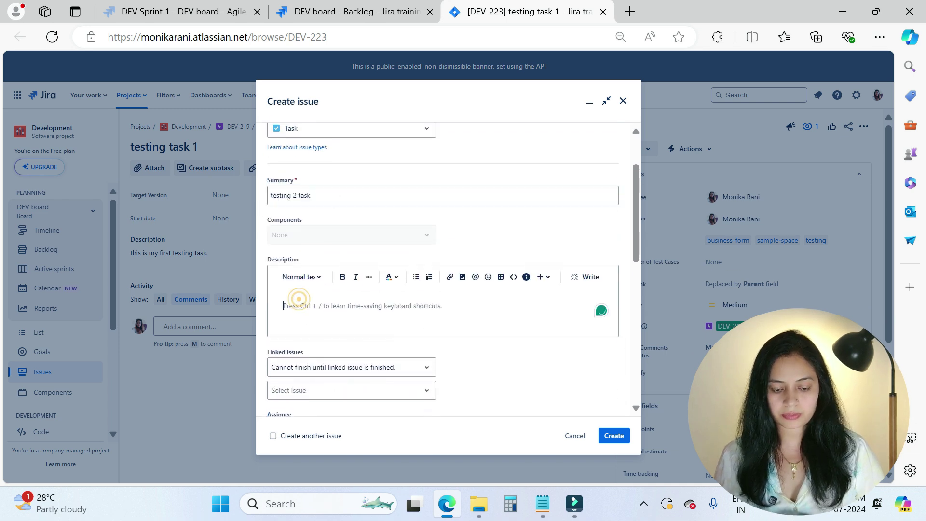
key(ctrl+v)
scroll(434, 304, down, 2)
Assign the task to yourself with High priority and the testing label, then create it
click(481, 304)
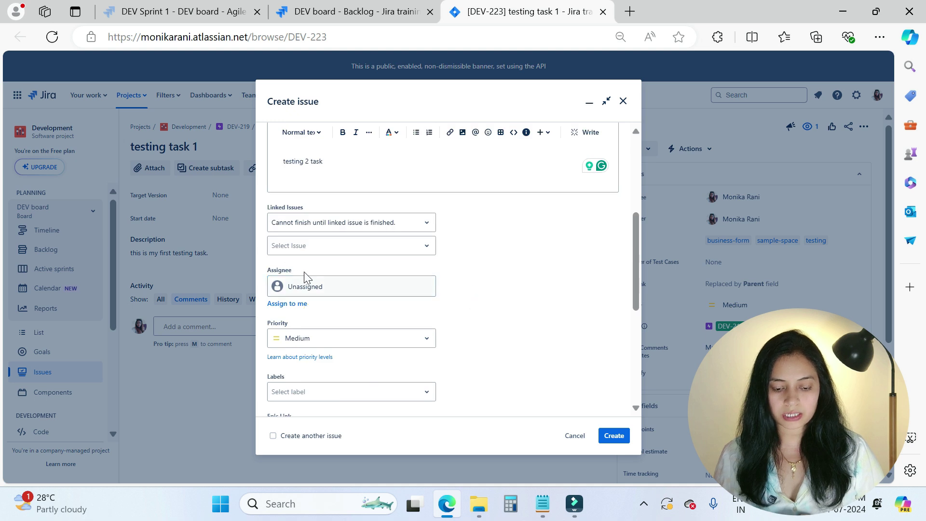
click(319, 335)
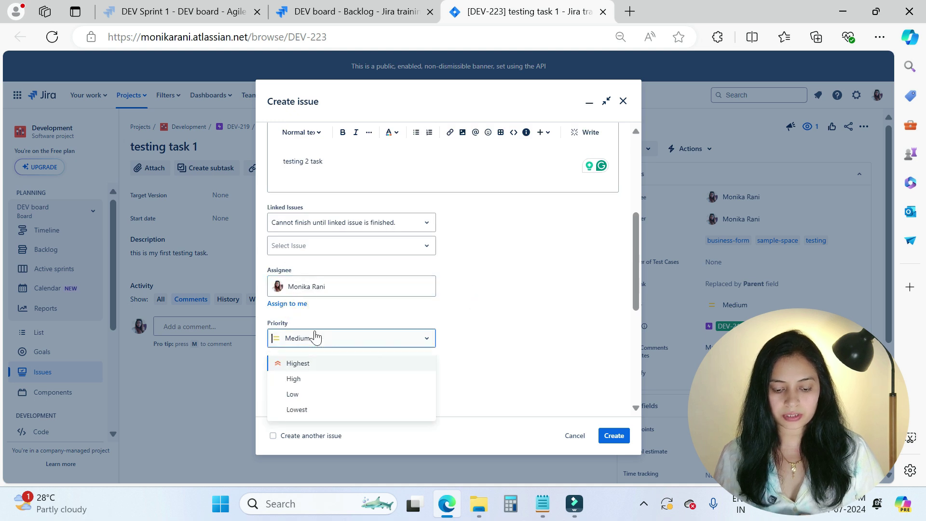
click(322, 381)
scroll(335, 318, down, 1)
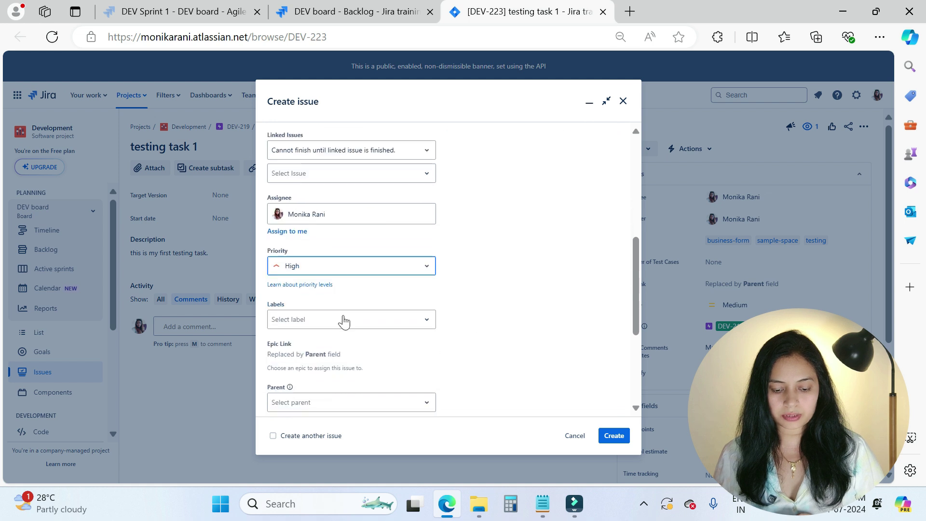
click(324, 320)
click(300, 389)
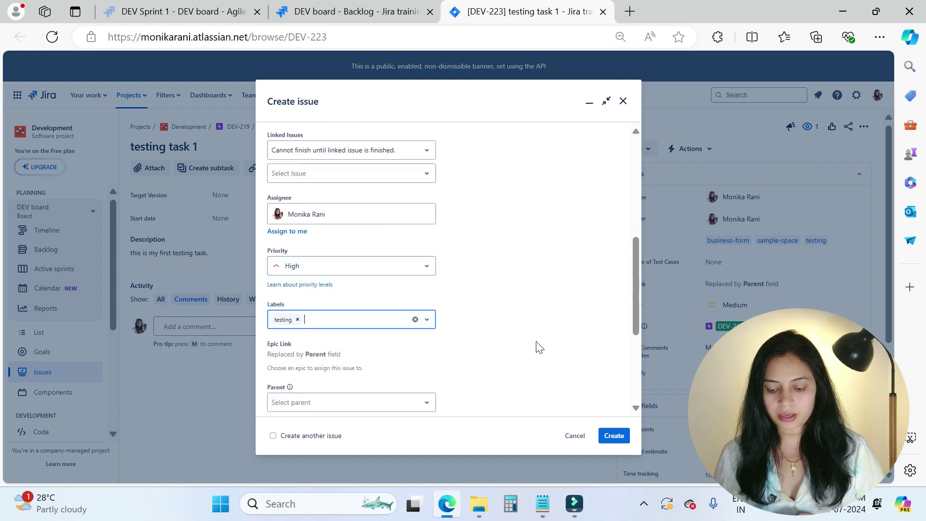
scroll(589, 342, down, 1)
click(621, 437)
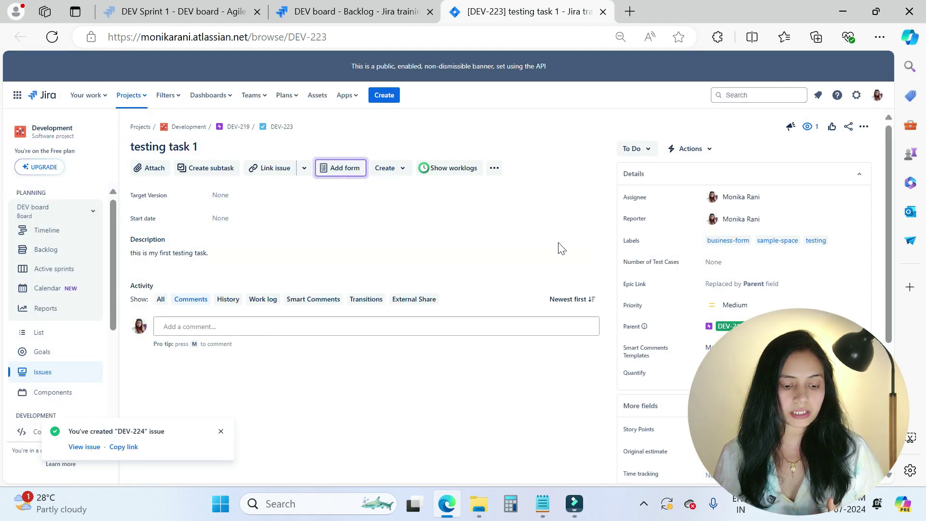
From the backlog, open story1 (DEV-220) on its own issue page
click(50, 253)
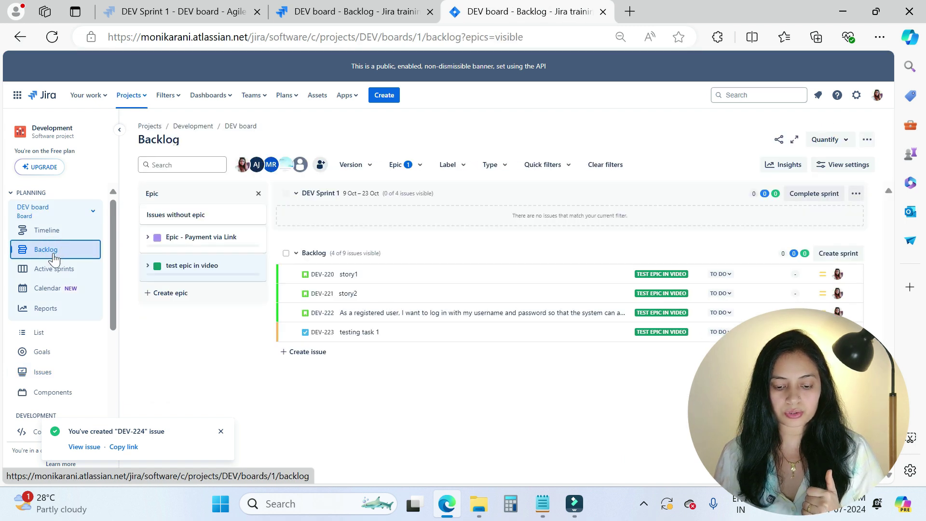
mouse_move(348, 274)
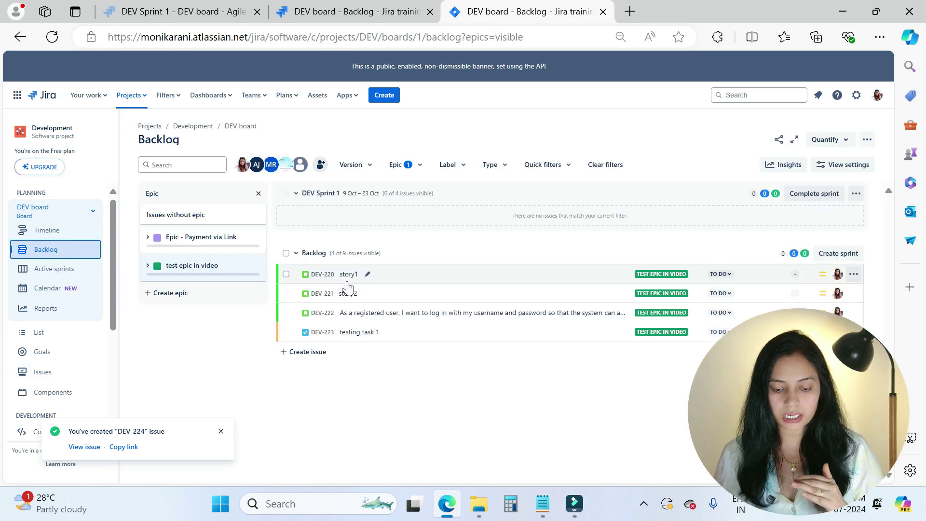
click(349, 283)
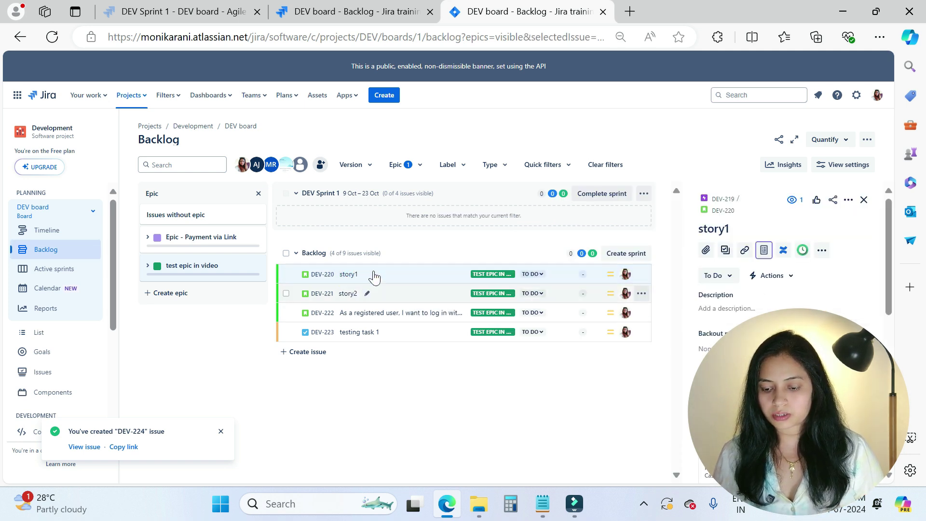
click(722, 211)
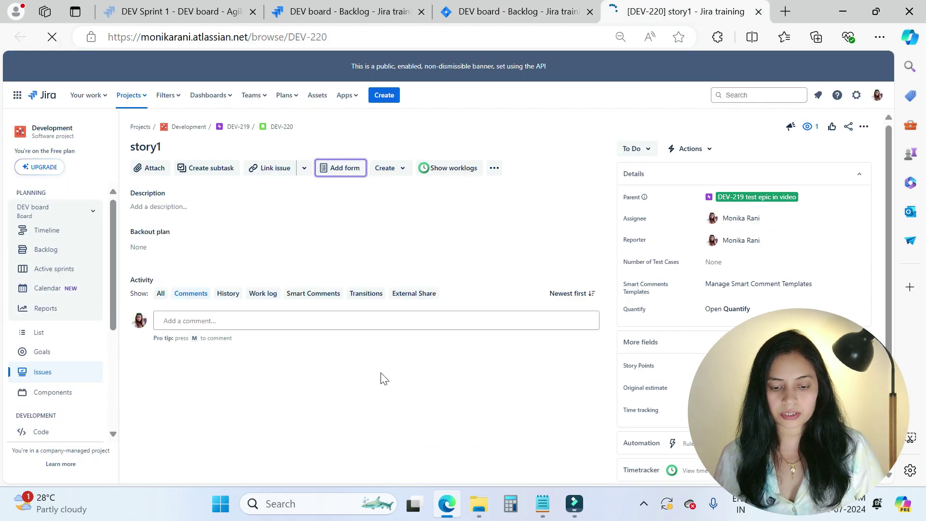
Start a new issue 'story test task1' with its summary copied into the description
key(c)
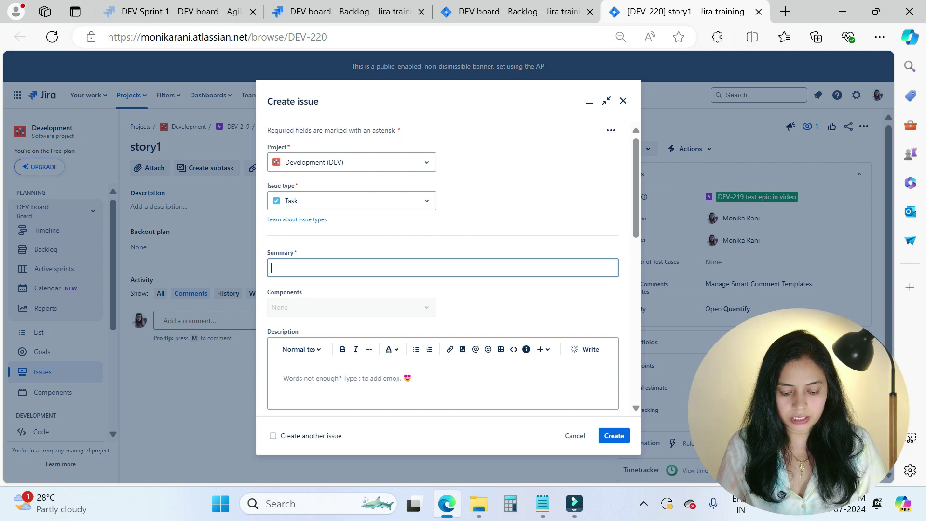
text(story test task1)
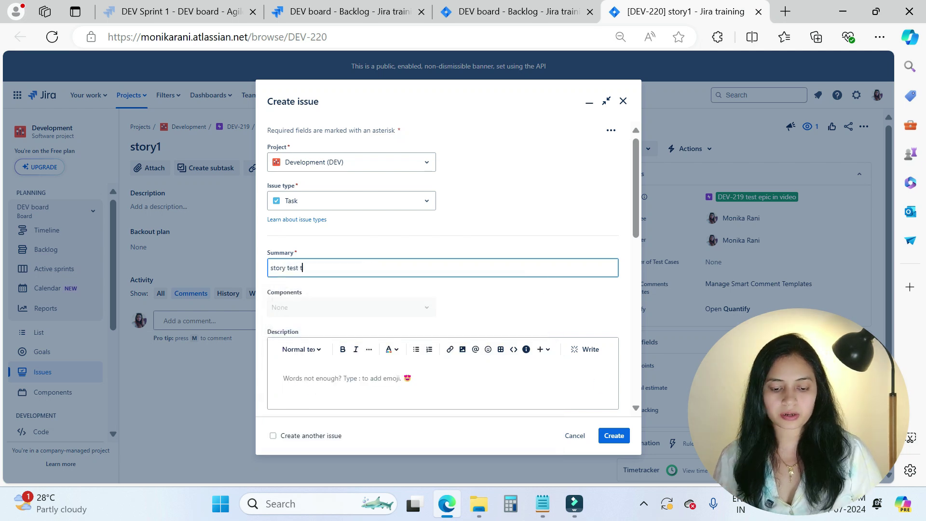
key(Tab)
triple_click(325, 269)
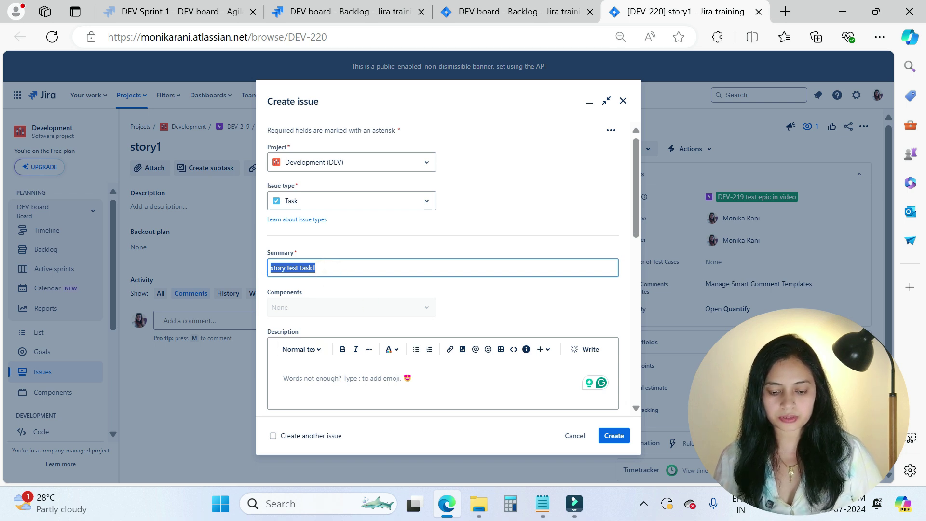
key(ctrl+c)
key(Tab)
key(ctrl+v)
scroll(461, 366, down, 2)
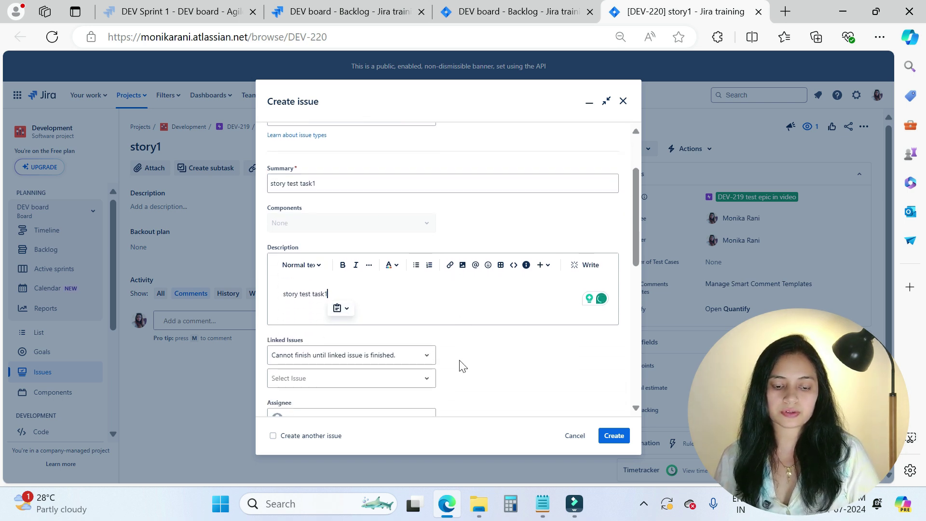
scroll(462, 366, down, 2)
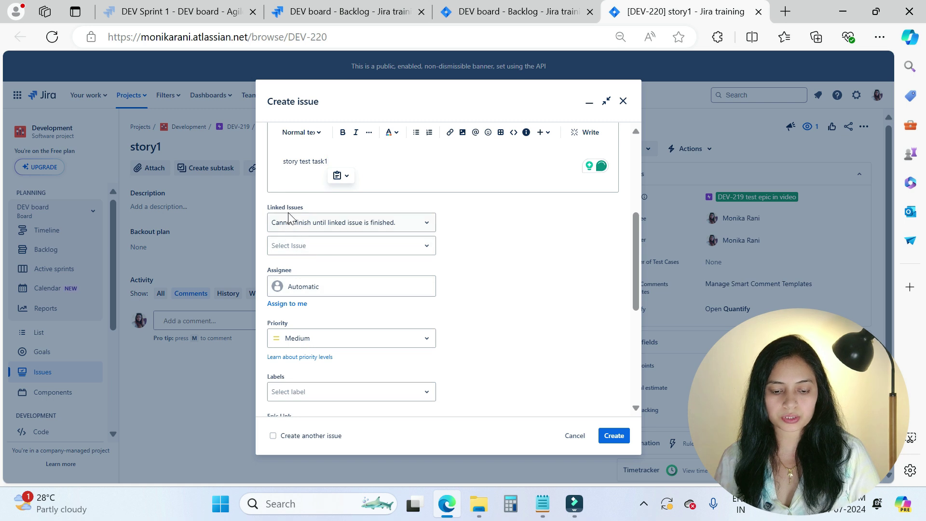
Link the task to story1 (DEV-220) as 'relates to' and create it
click(397, 231)
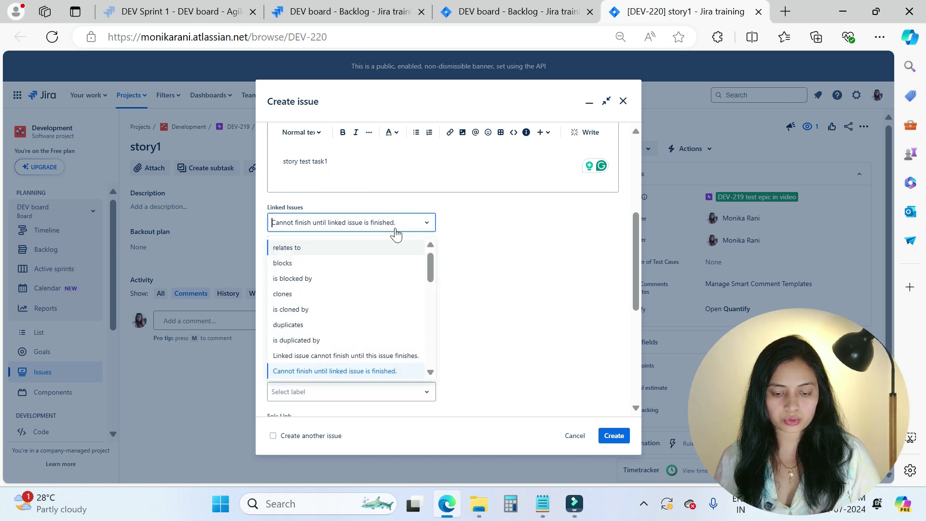
click(345, 248)
click(362, 248)
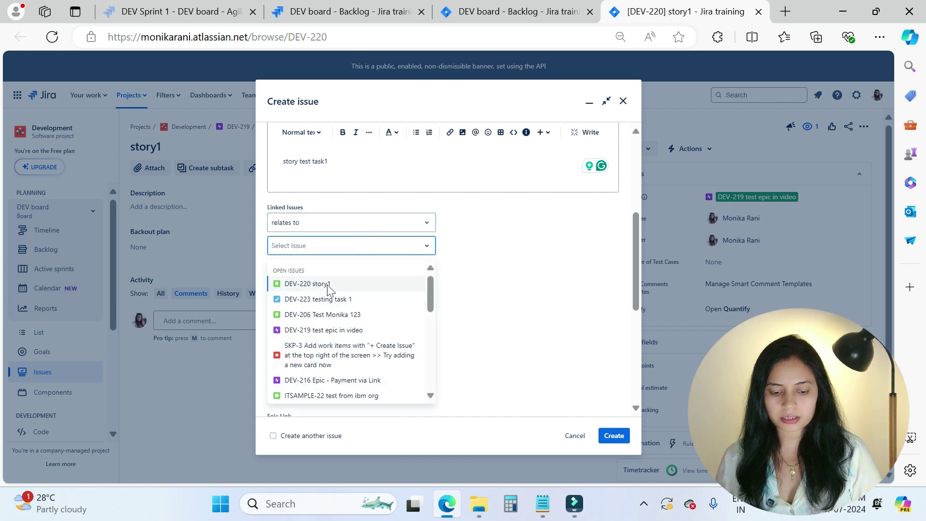
click(327, 284)
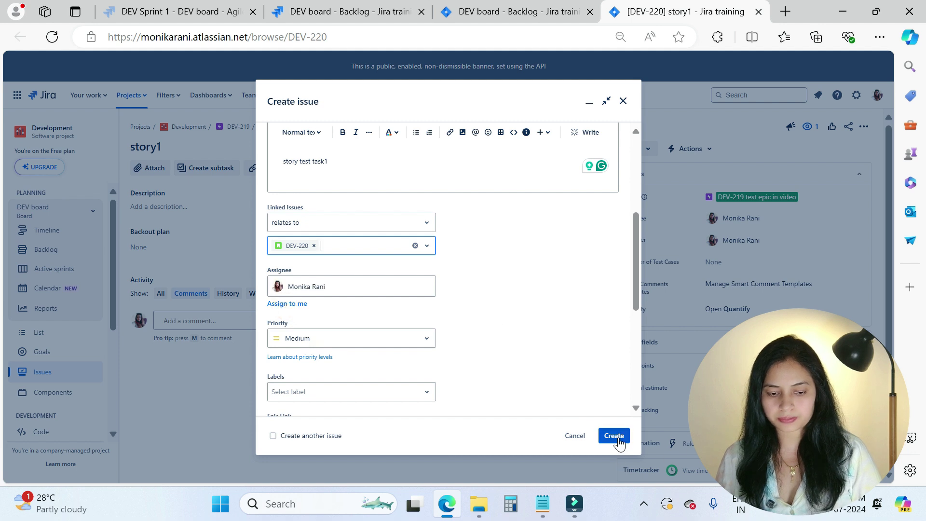
click(617, 437)
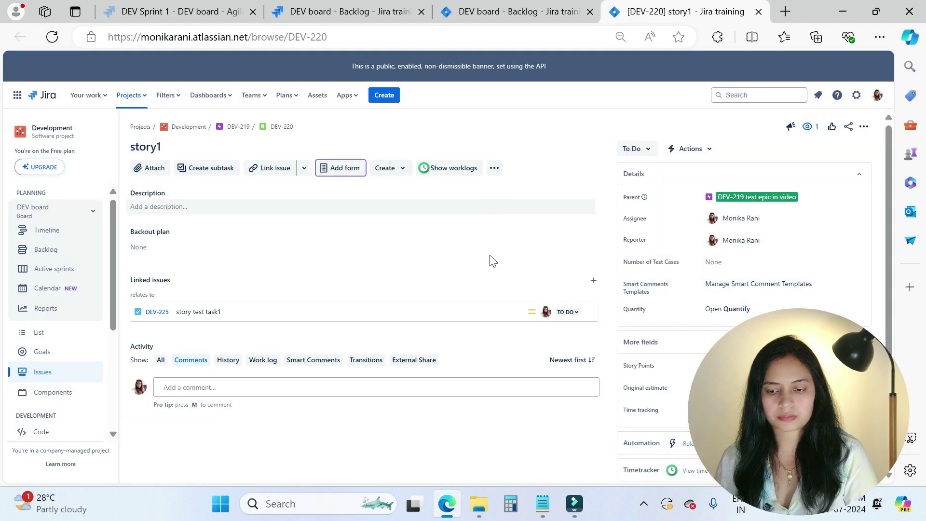